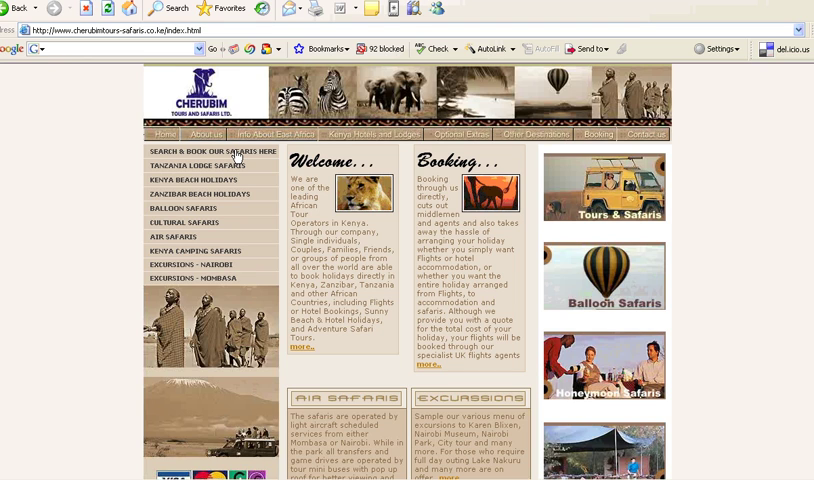
Run the Cherubim safari search with no activity chosen, listing 26 safari tours
left_click(237, 156)
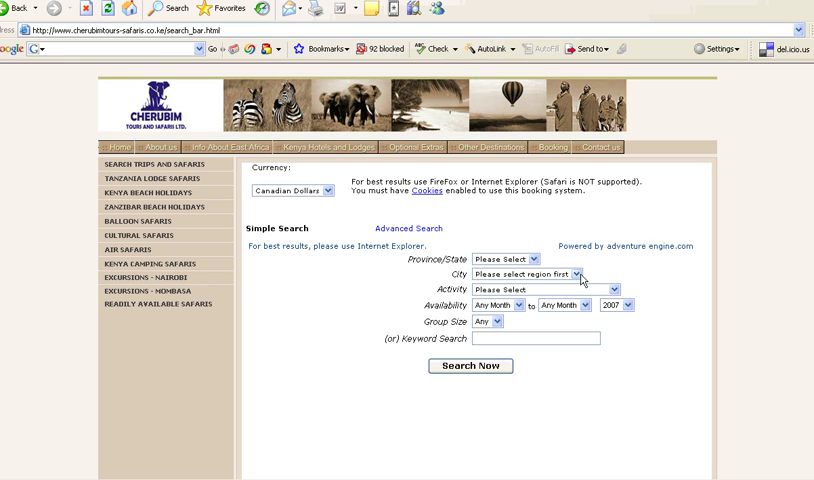
left_click(615, 290)
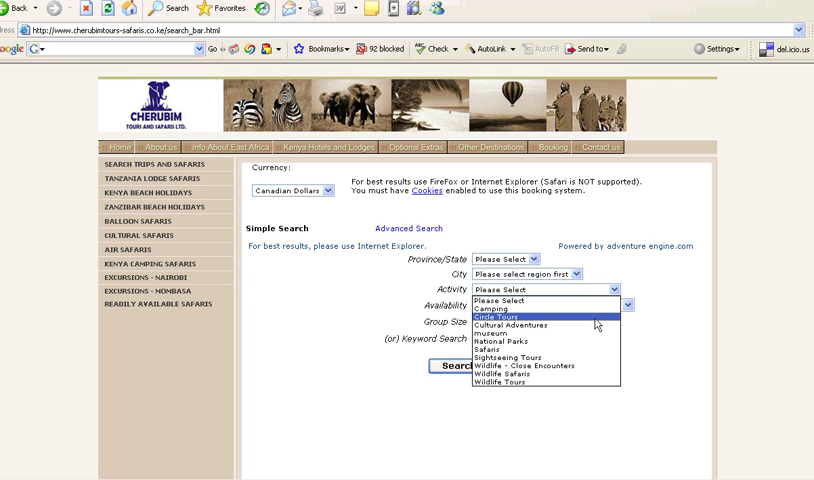
left_click(597, 265)
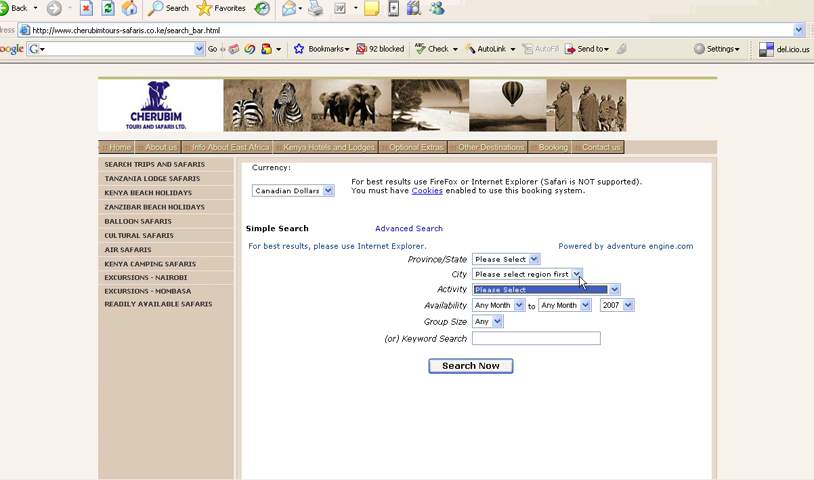
left_click(506, 364)
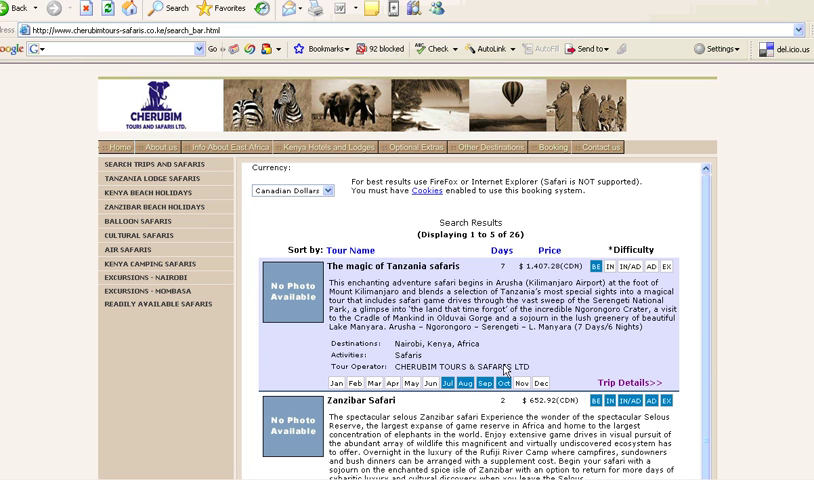
scroll(470, 300, "down", 2)
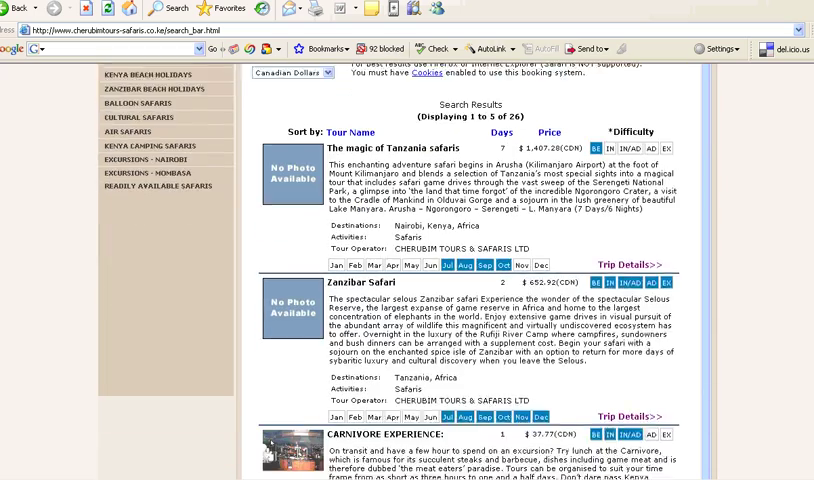
scroll(470, 300, "down", 1)
scroll(470, 300, "down", 3)
scroll(470, 300, "down", 1)
scroll(470, 260, "down", 2)
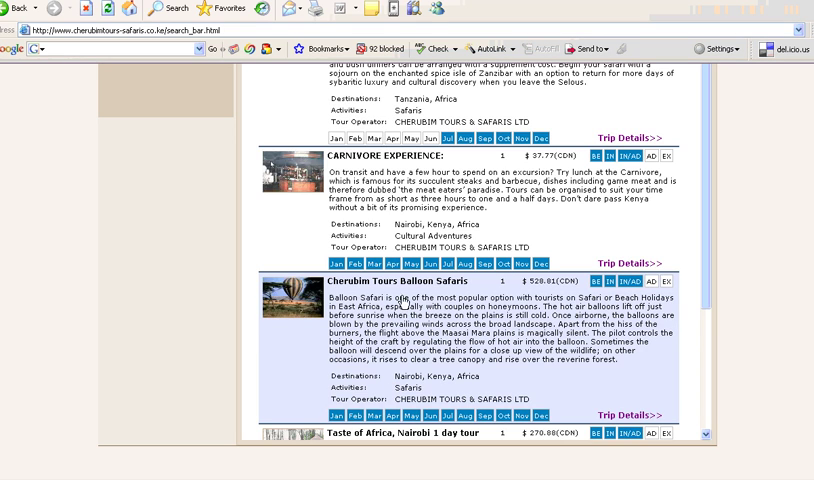
Open the Trip Details page for the Balloon Safaris trip
left_click(467, 333)
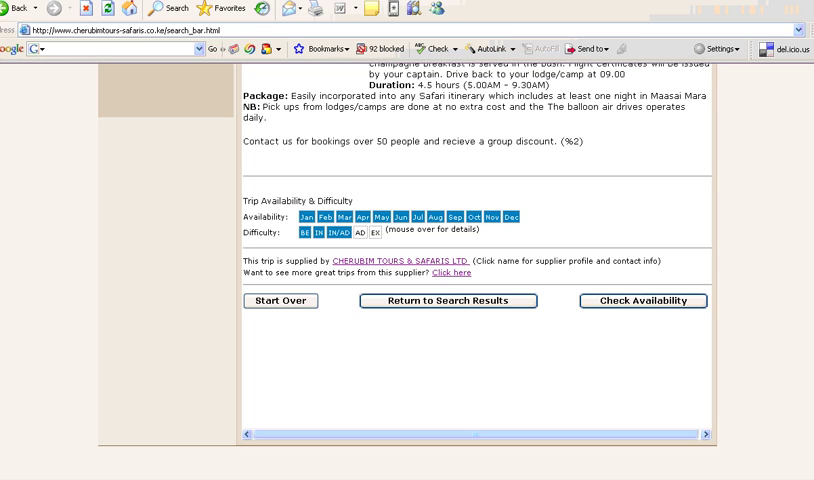
scroll(407, 250, "up", 3)
scroll(407, 250, "up", 2)
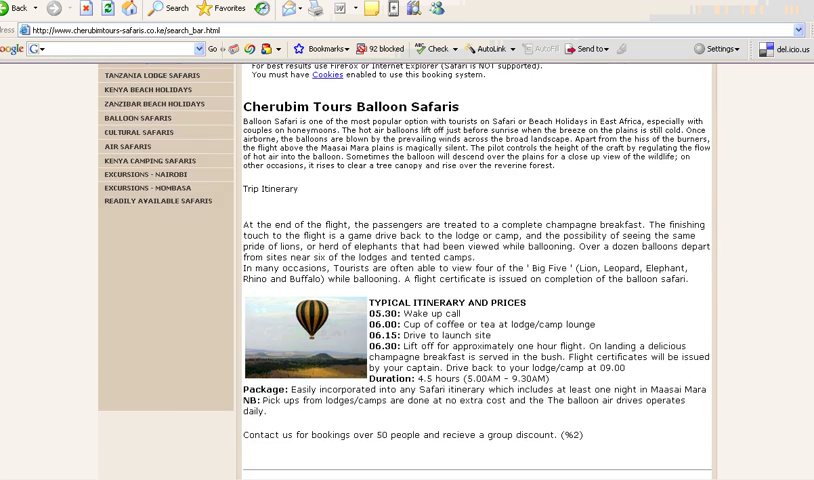
scroll(407, 250, "up", 2)
scroll(407, 250, "down", 1)
scroll(407, 250, "down", 2)
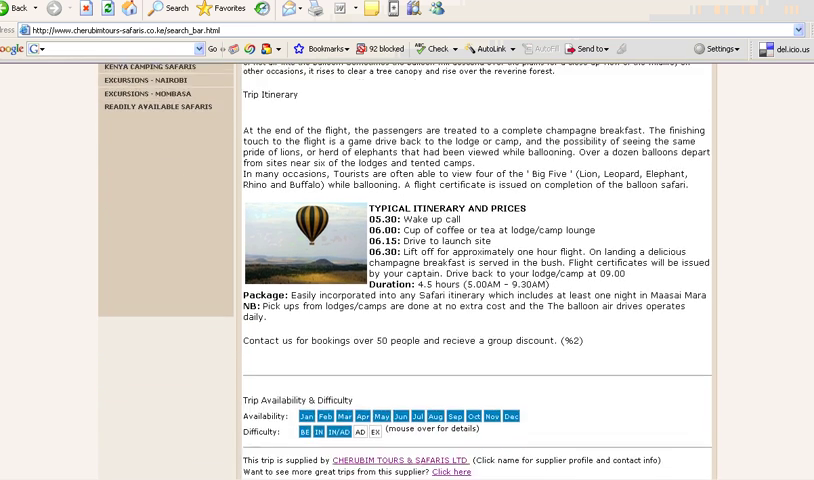
scroll(407, 250, "down", 1)
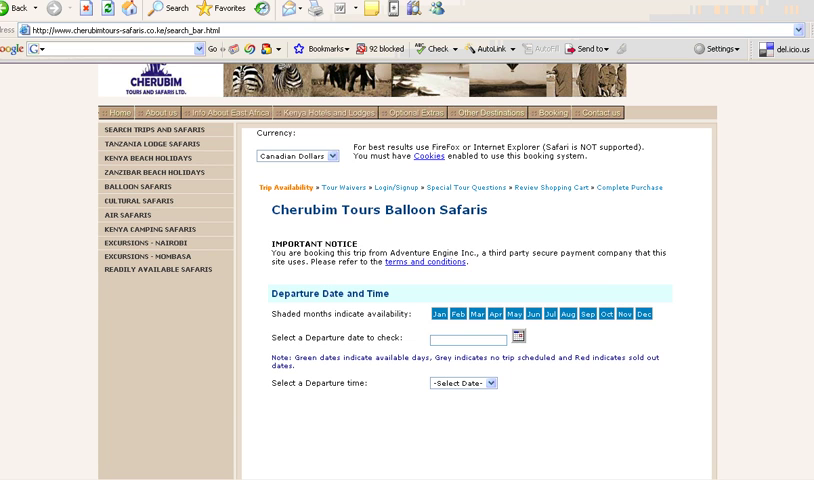
scroll(407, 300, "up", 1)
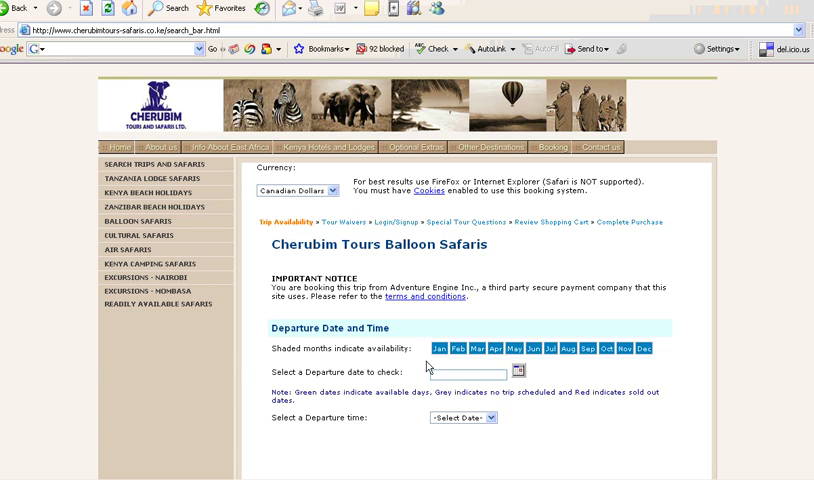
left_click(519, 372)
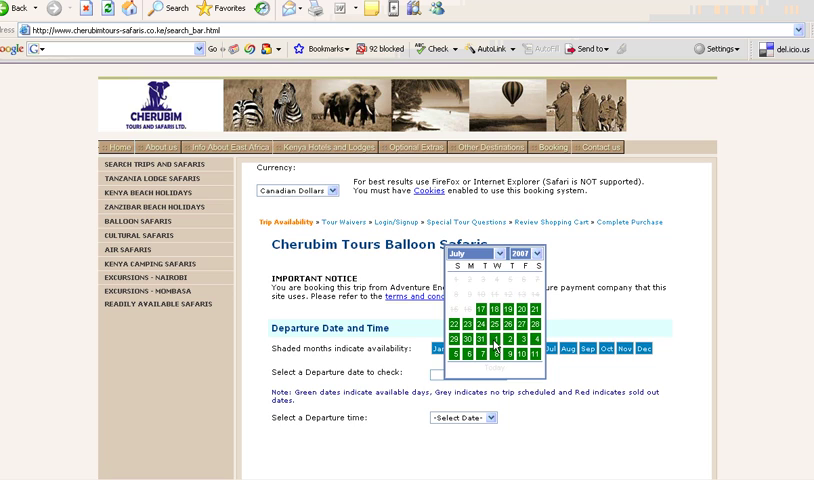
left_click(529, 424)
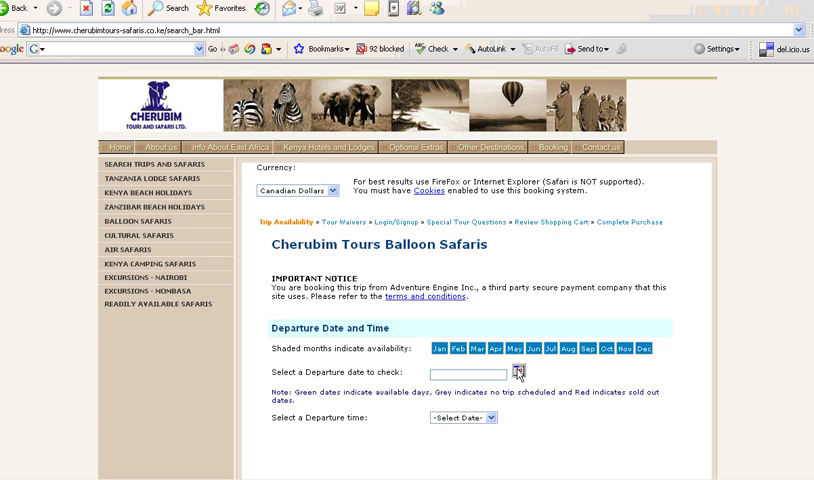
left_click(518, 371)
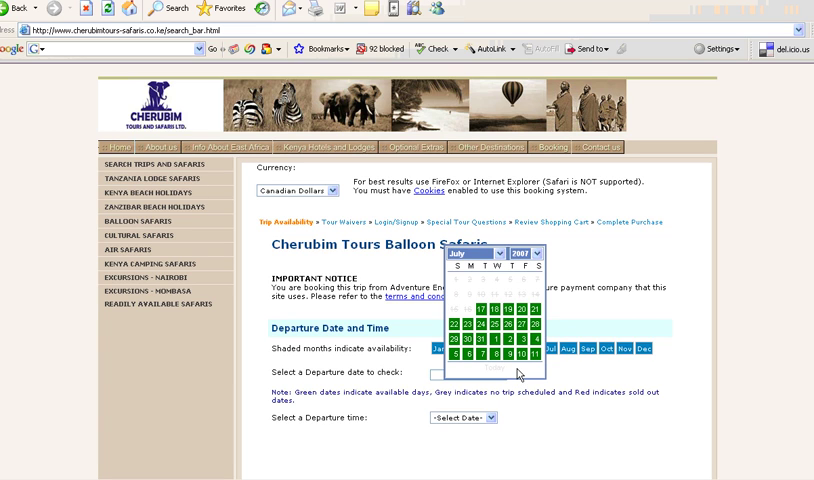
left_click(525, 430)
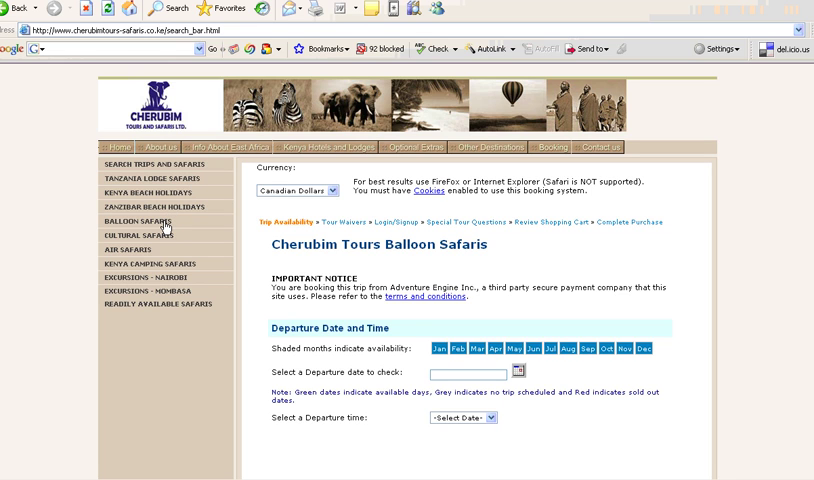
left_click(166, 227)
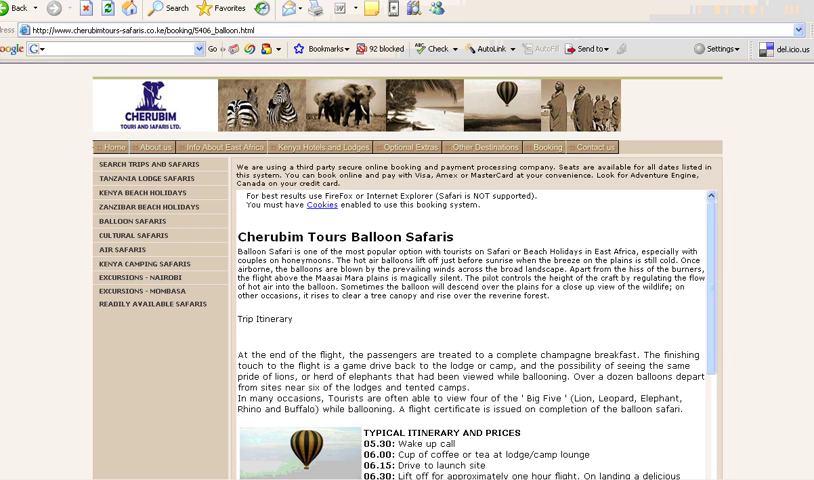
scroll(627, 236, "down", 2)
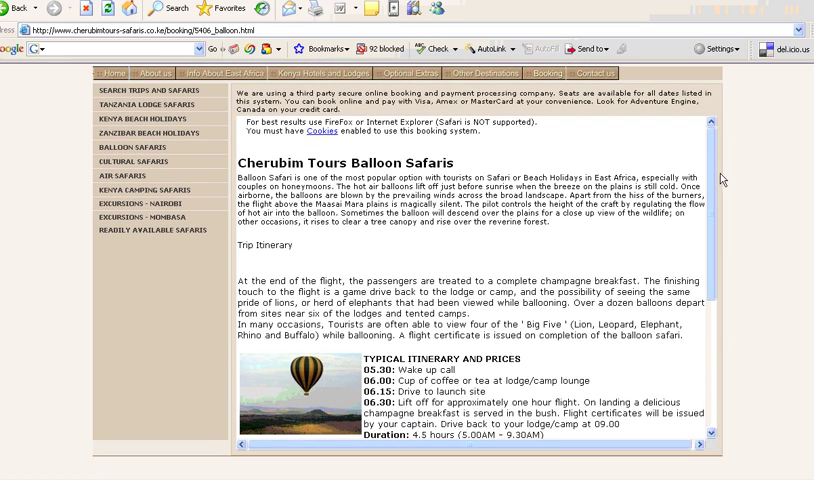
left_click_drag(712, 180, 714, 221)
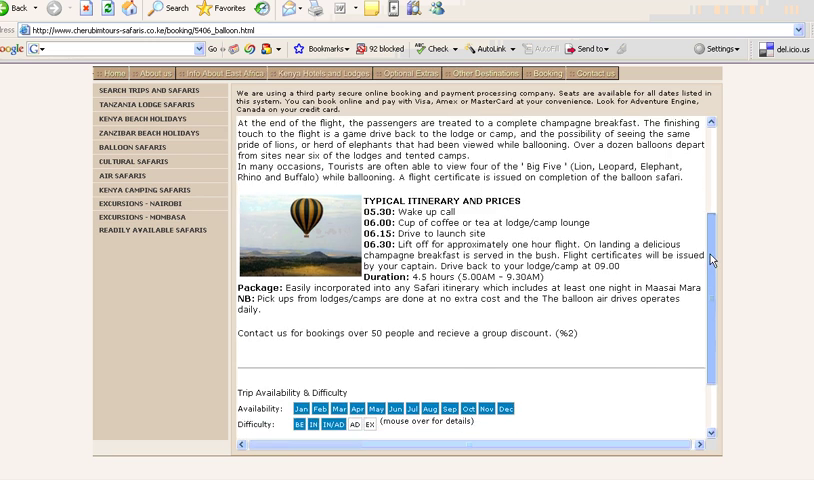
left_click_drag(713, 261, 709, 293)
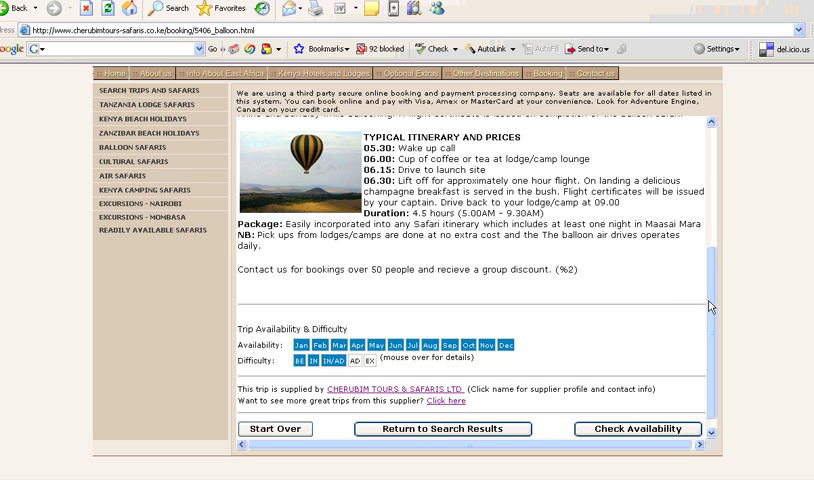
left_click_drag(710, 307, 710, 178)
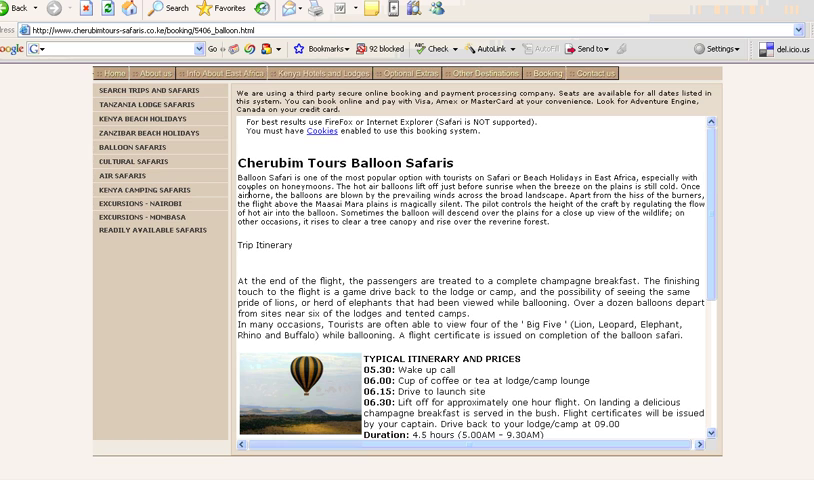
Go to EXCURSIONS - NAIROBI, listing Thika Special and Nairobi City Tour at US$50
left_click(163, 204)
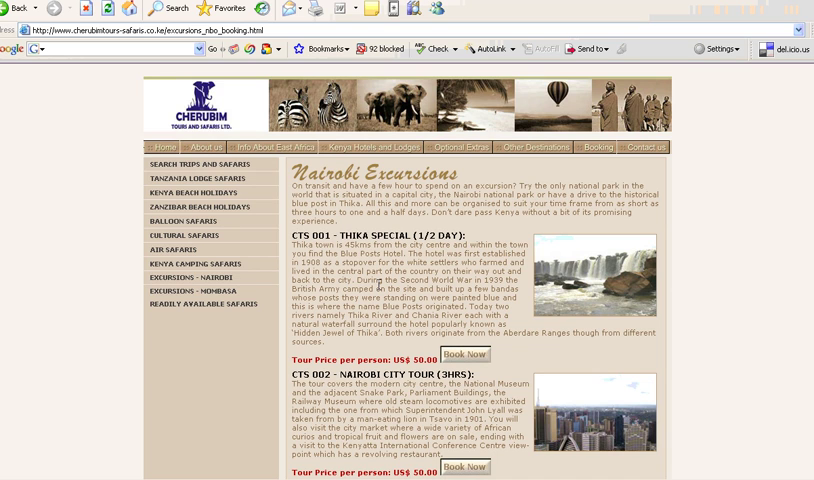
Book Thika Special up to date selection, then switch to the Rossland Mountain Adventures results
left_click(456, 358)
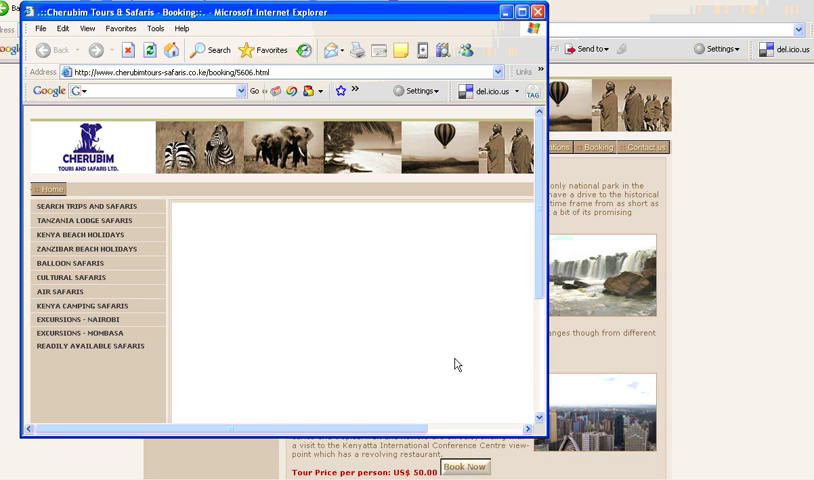
left_click_drag(538, 258, 537, 303)
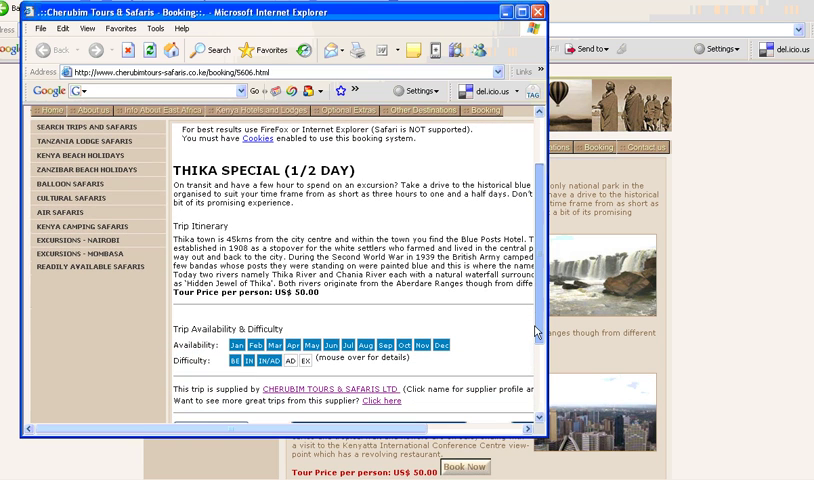
left_click_drag(538, 332, 540, 356)
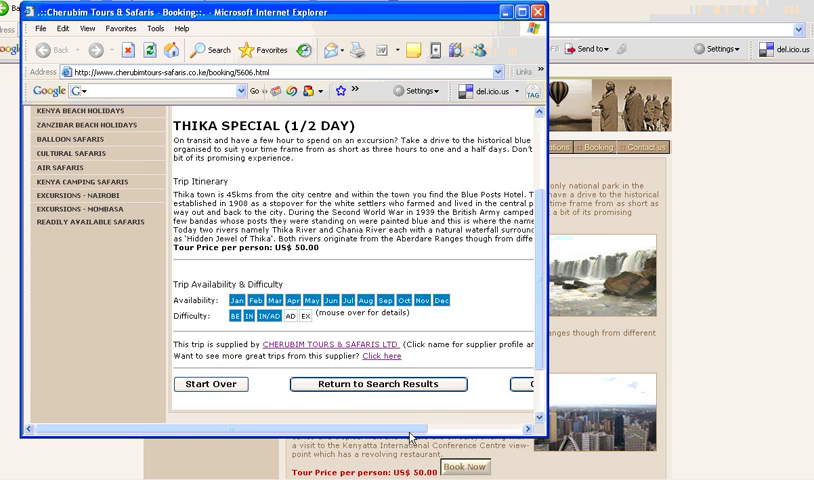
left_click_drag(420, 430, 475, 437)
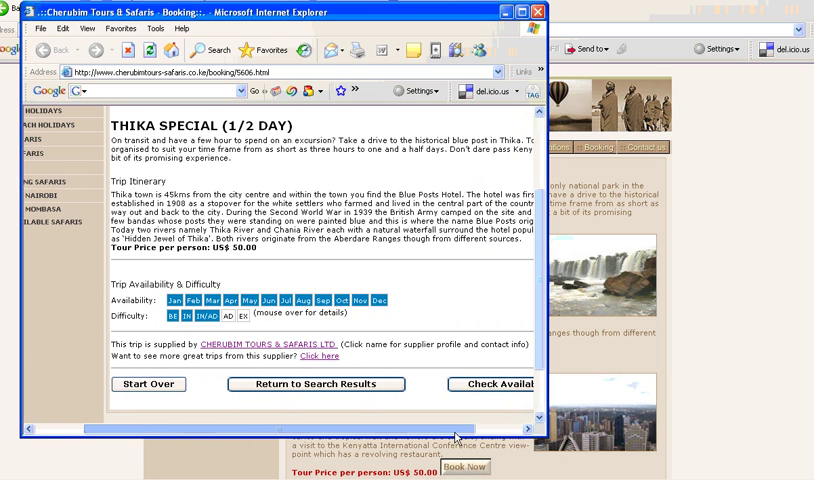
left_click(475, 391)
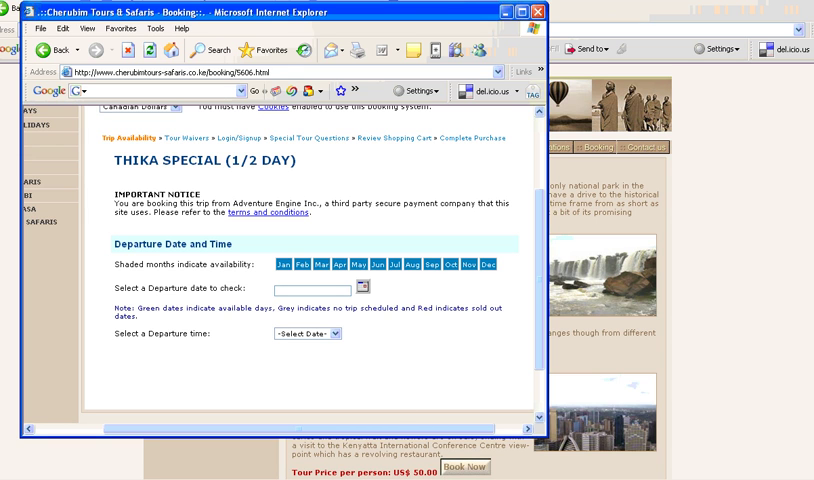
left_click(165, 453)
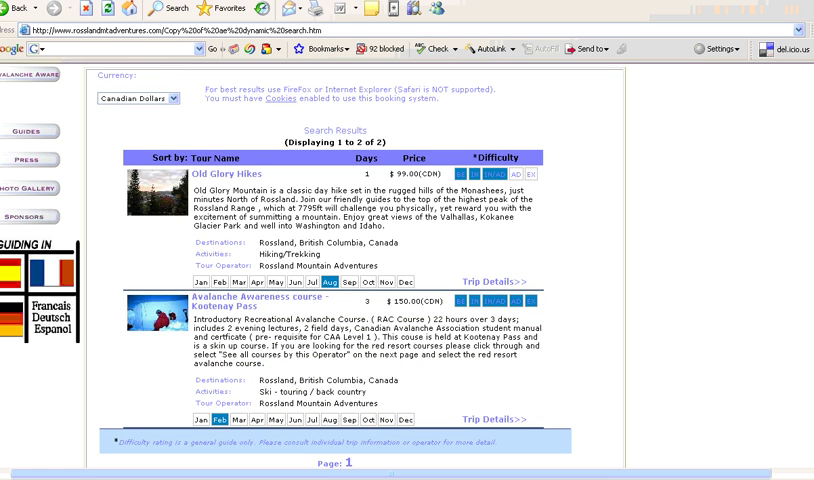
scroll(335, 270, "up", 1)
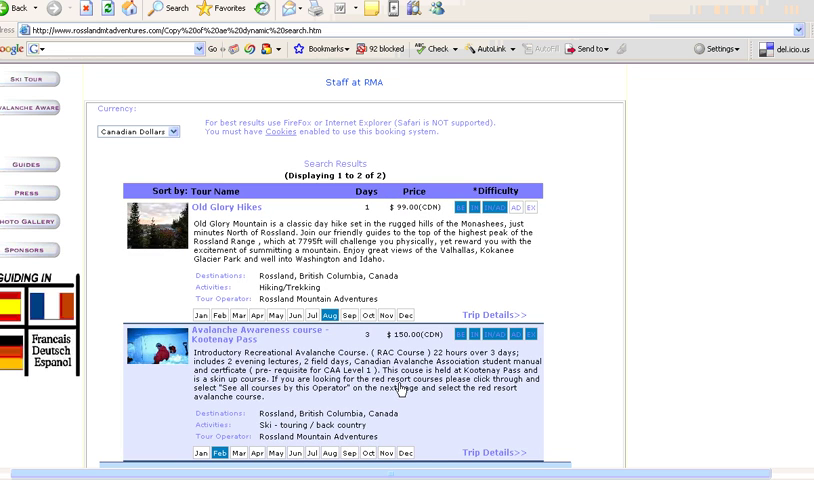
scroll(407, 270, "up", 2)
scroll(407, 270, "up", 2)
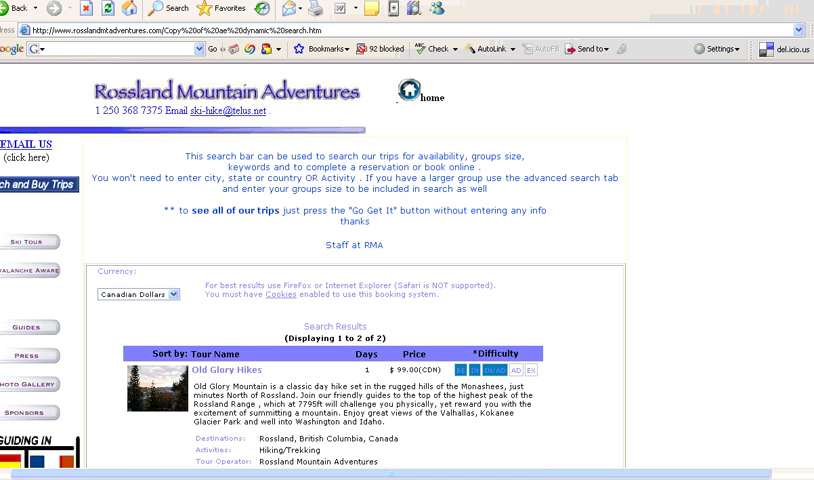
scroll(610, 182, "down", 1)
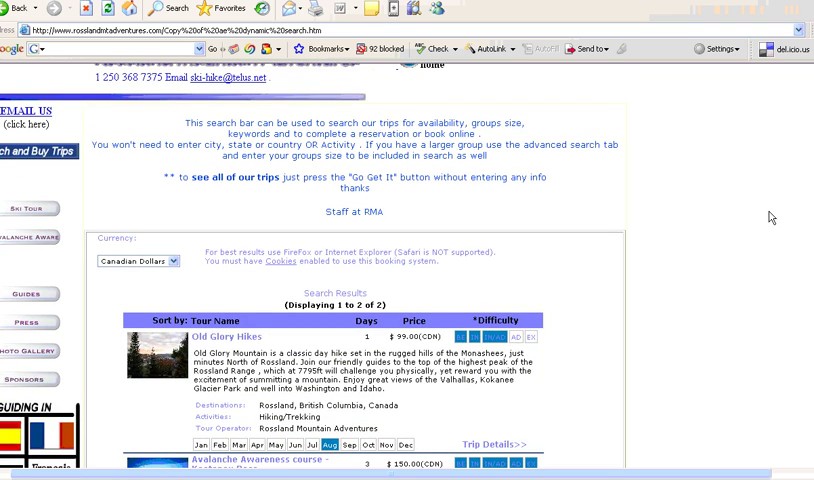
scroll(518, 276, "down", 3)
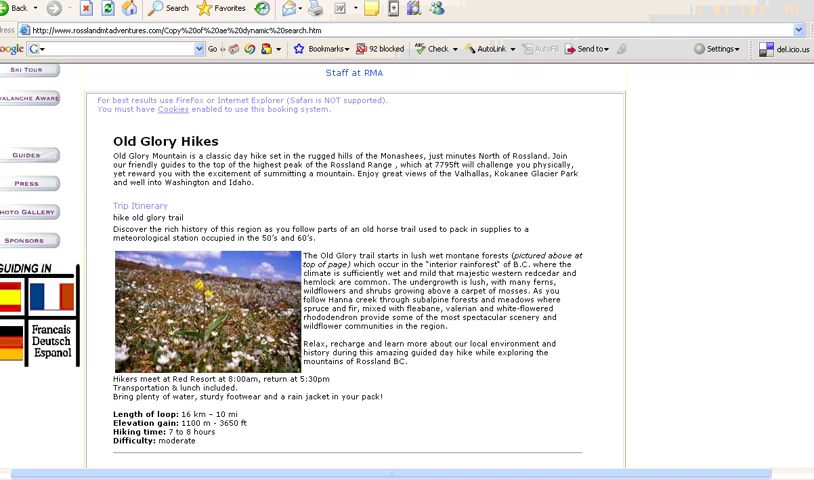
scroll(407, 260, "down", 2)
scroll(407, 260, "down", 1)
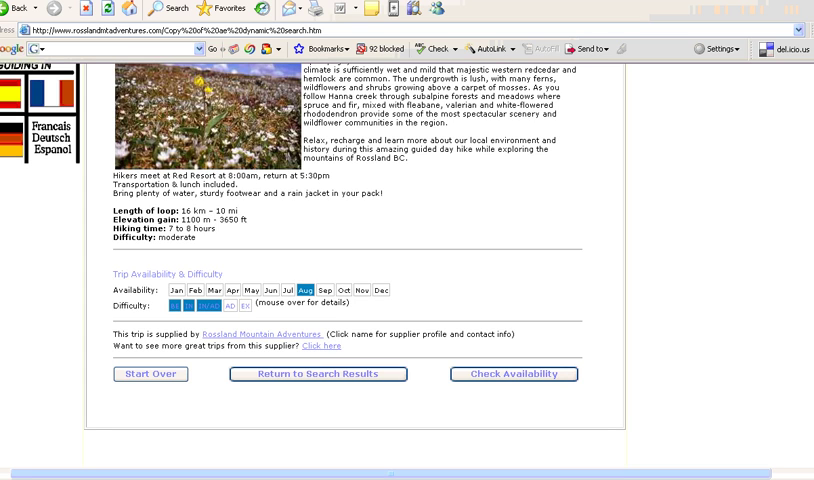
scroll(400, 260, "up", 5)
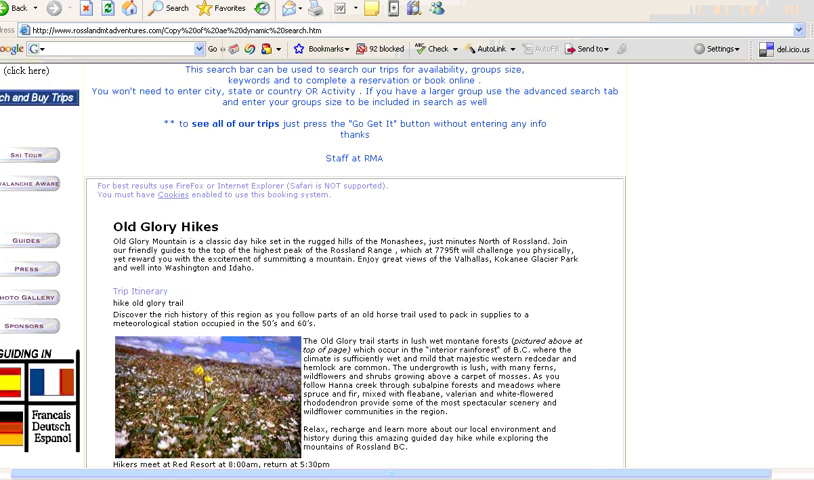
scroll(400, 270, "down", 2)
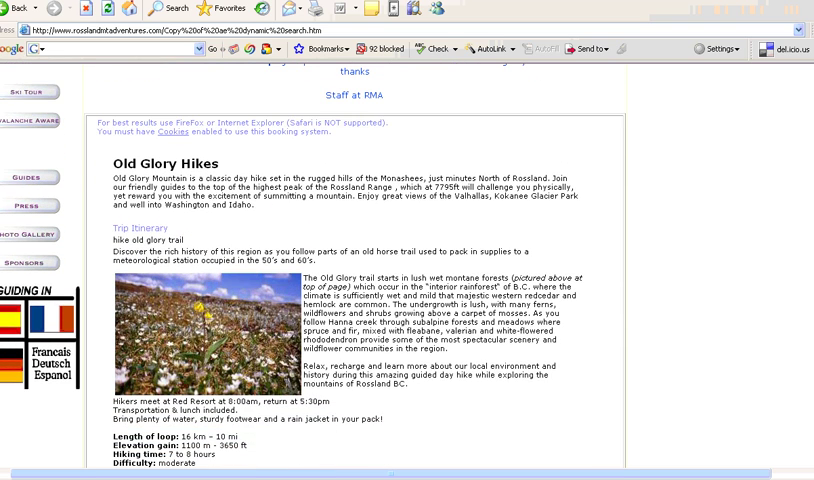